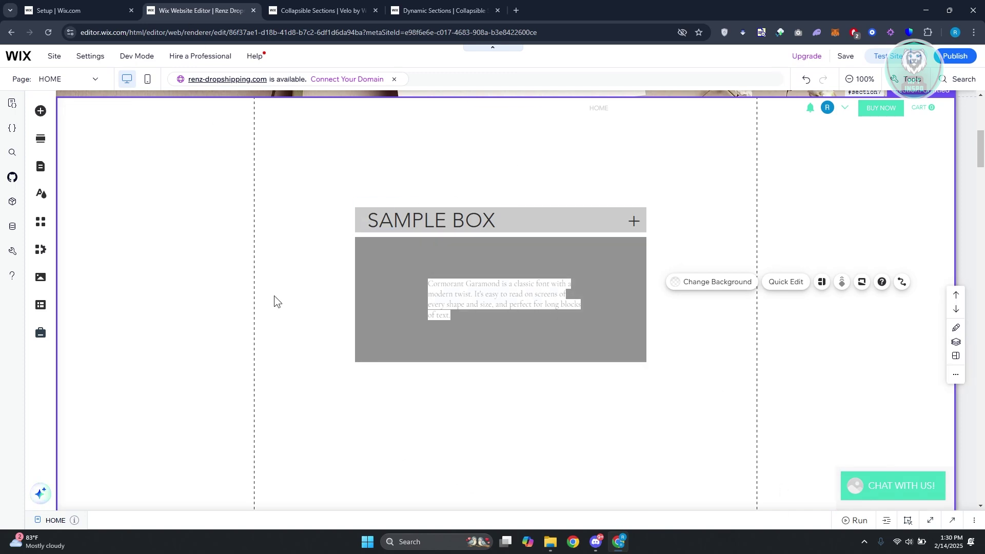
- Show the HOME page's Velo code and place the caret at the end of the onClick code
mouse_move(136, 56)
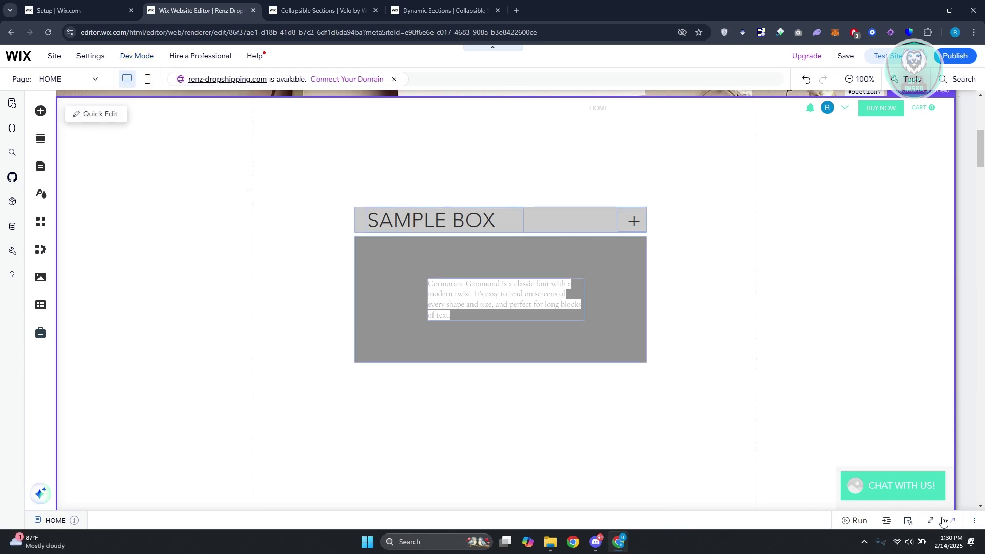
left_click(799, 522)
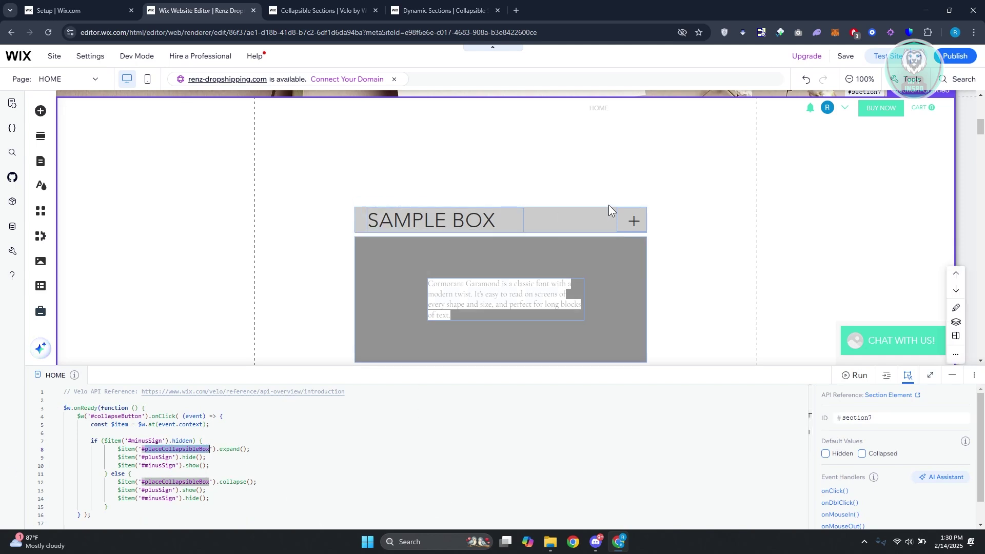
scroll(609, 205, "down", 2)
left_click(179, 482)
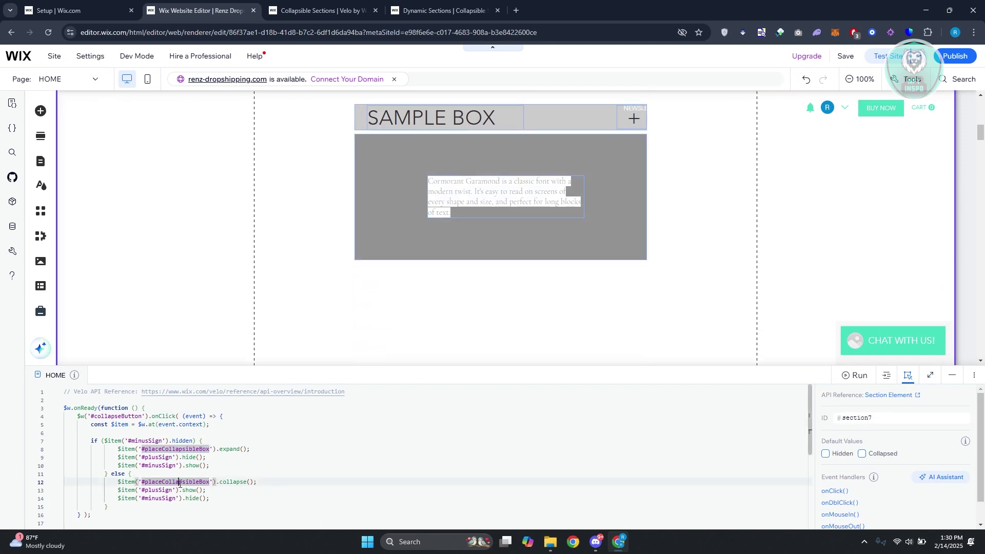
left_click(214, 515)
- Review the Dynamic Sections and Collapsible Sections example code in the Velo docs, then return to the editor
left_click(437, 4)
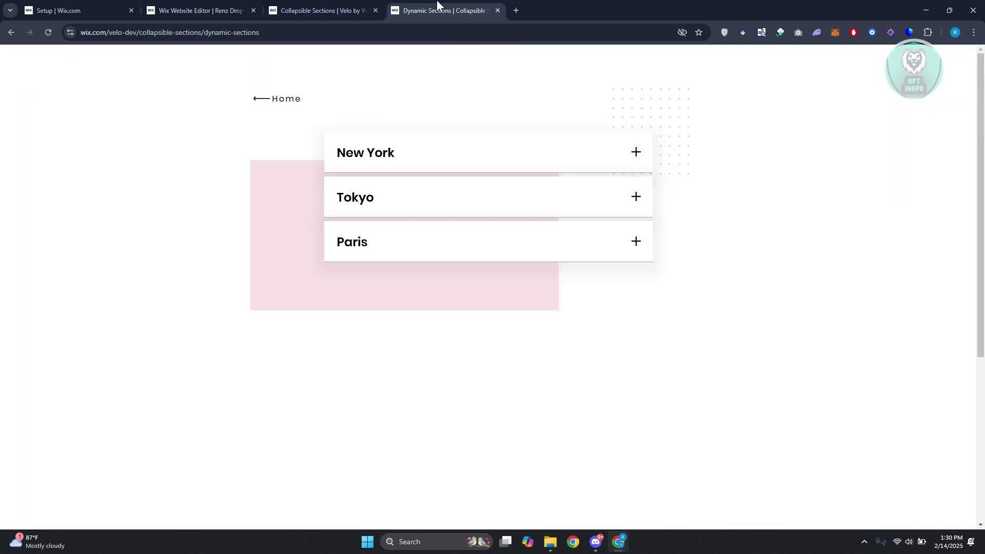
left_click(334, 6)
left_click(325, 384)
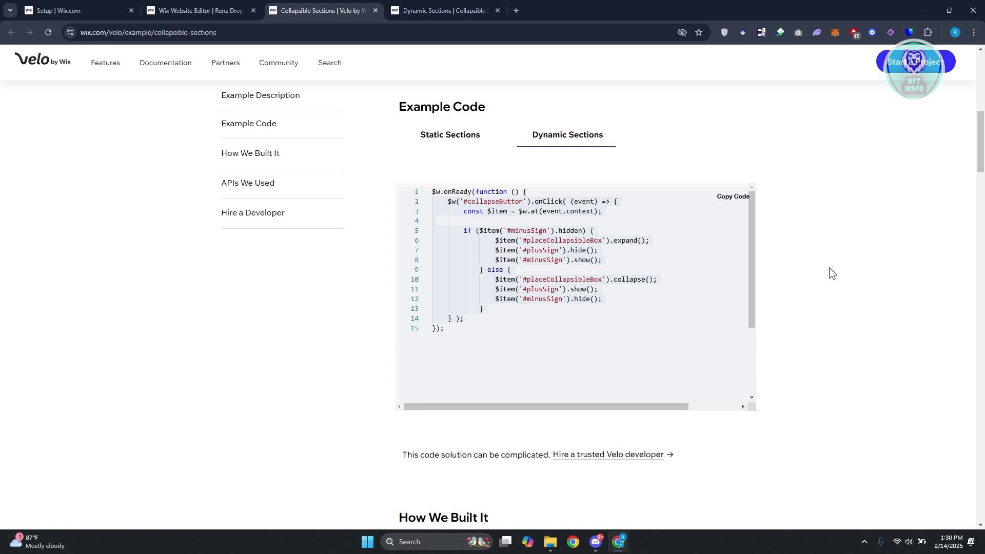
left_click(546, 306)
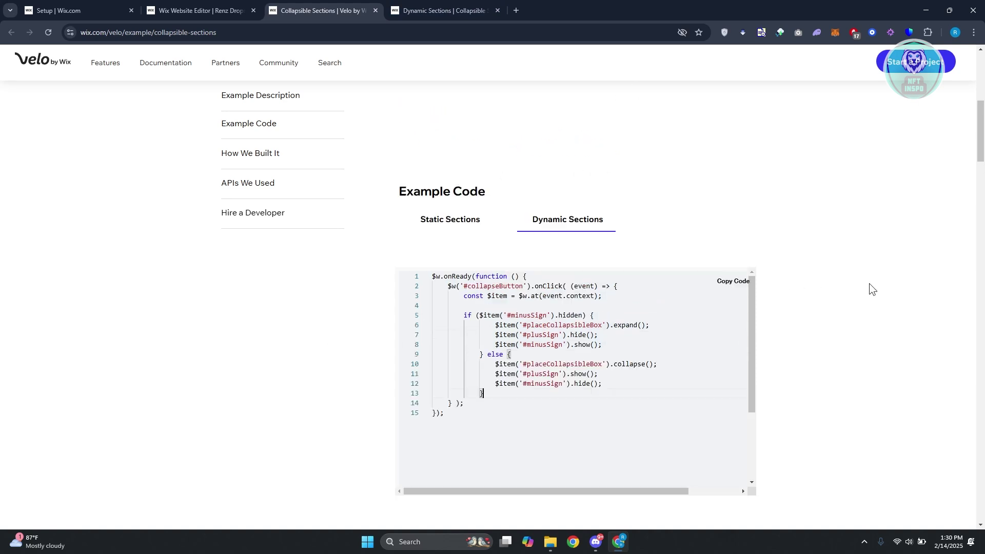
scroll(897, 309, "up", 10)
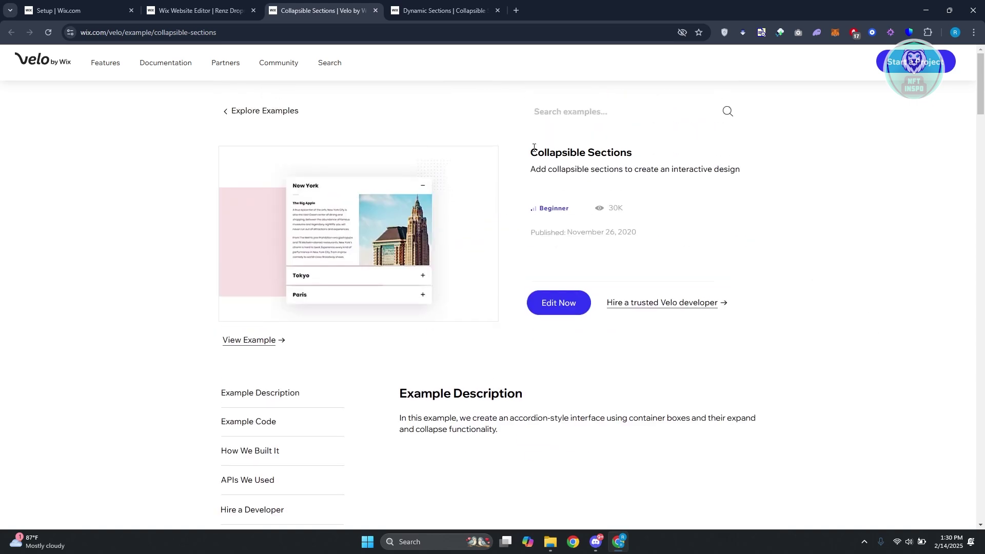
left_click_drag(534, 148, 641, 155)
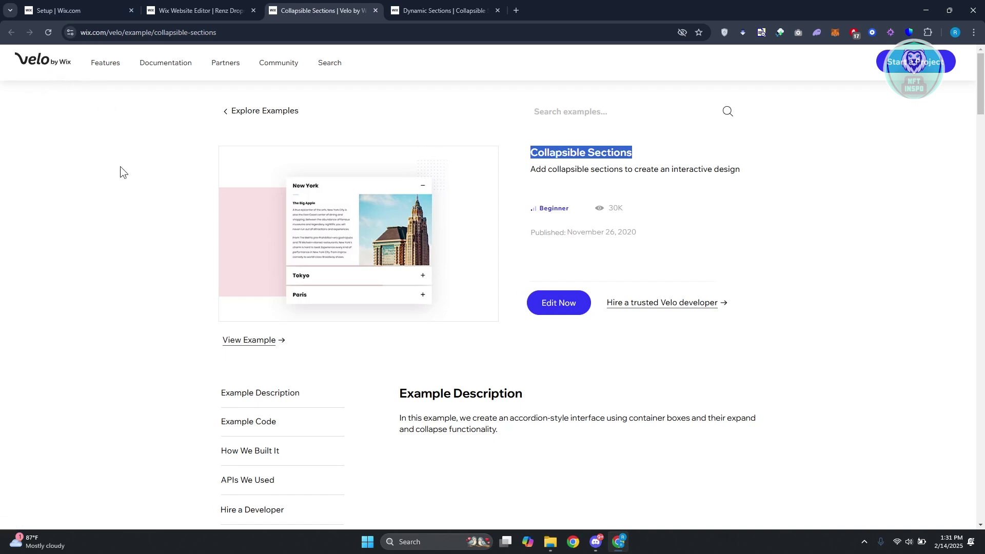
scroll(143, 198, "down", 7)
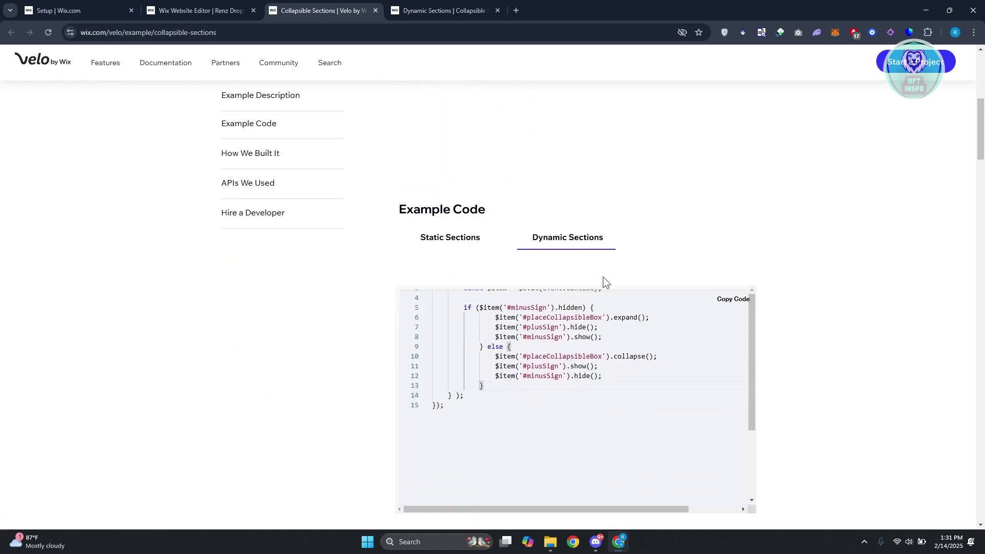
scroll(626, 376, "up", 1)
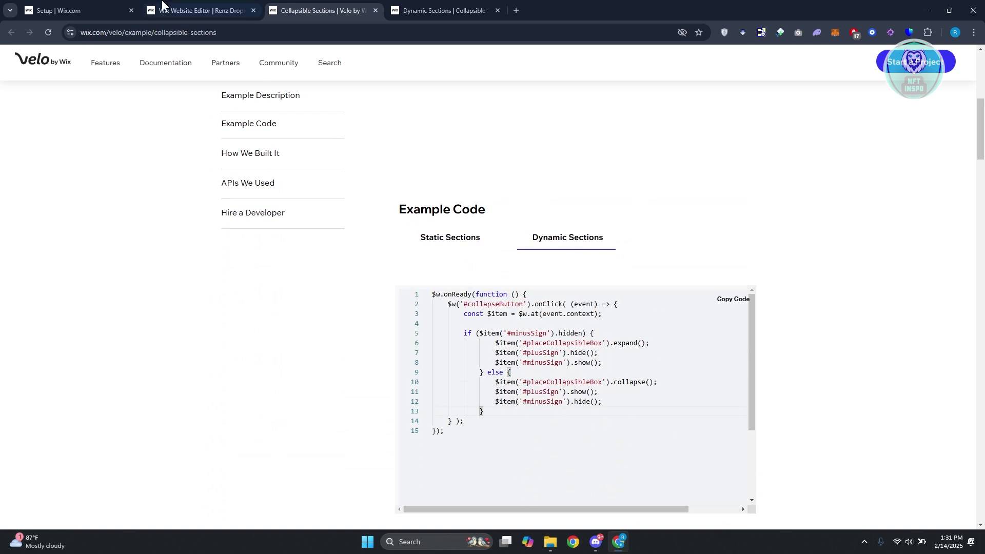
left_click(232, 6)
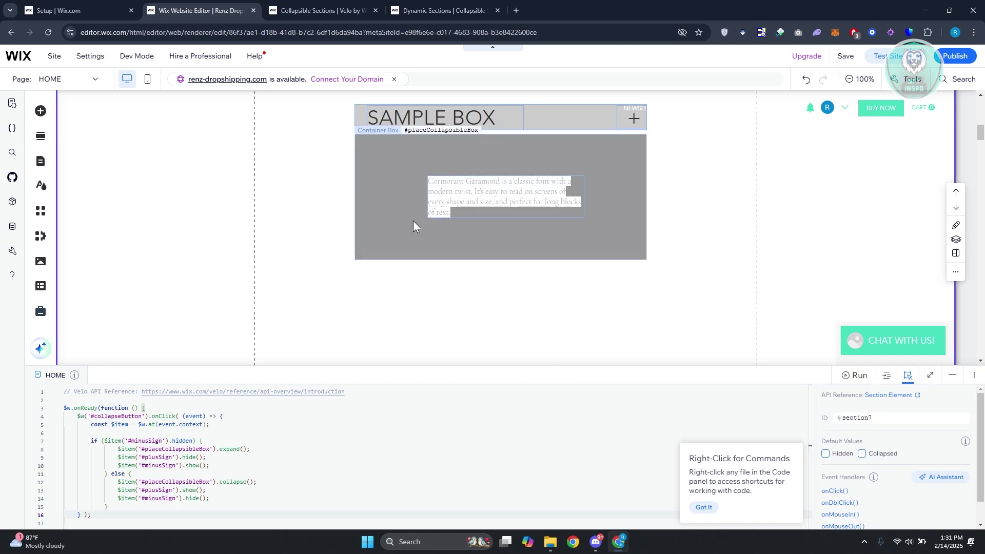
- Inspect the collapsible container box and its paragraph text to check their element IDs
left_click(379, 214)
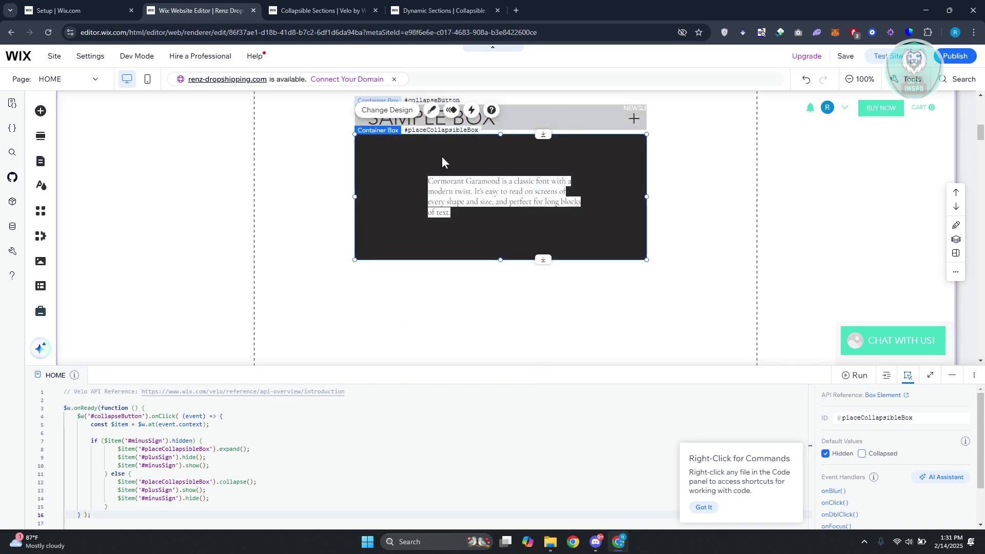
left_click(411, 231)
scroll(413, 246, "up", 1)
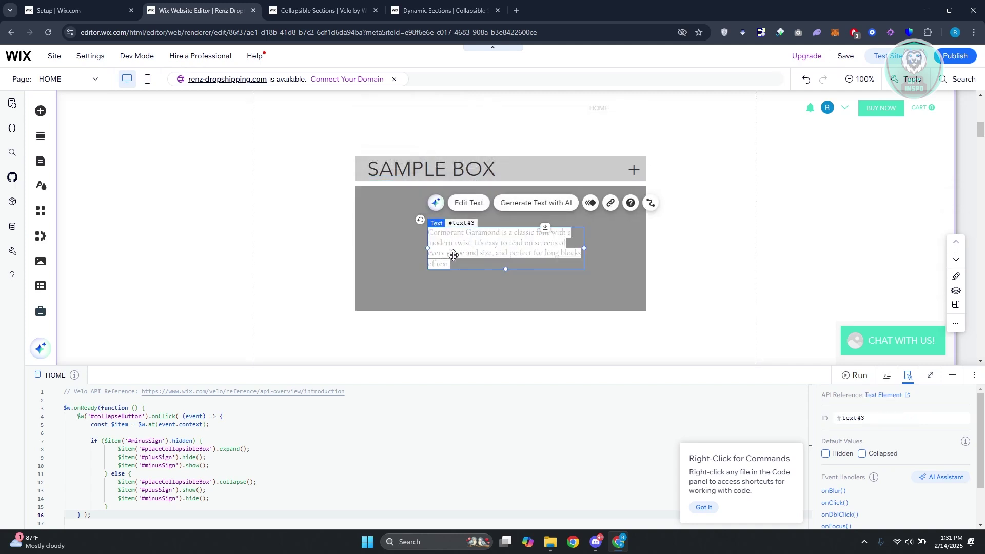
left_click(414, 264)
left_click(457, 256)
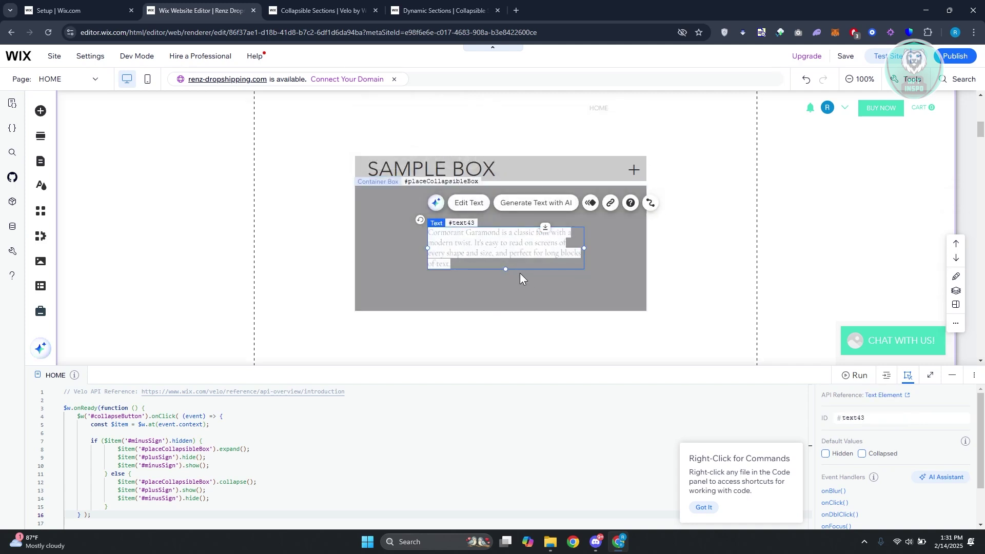
left_click(411, 251)
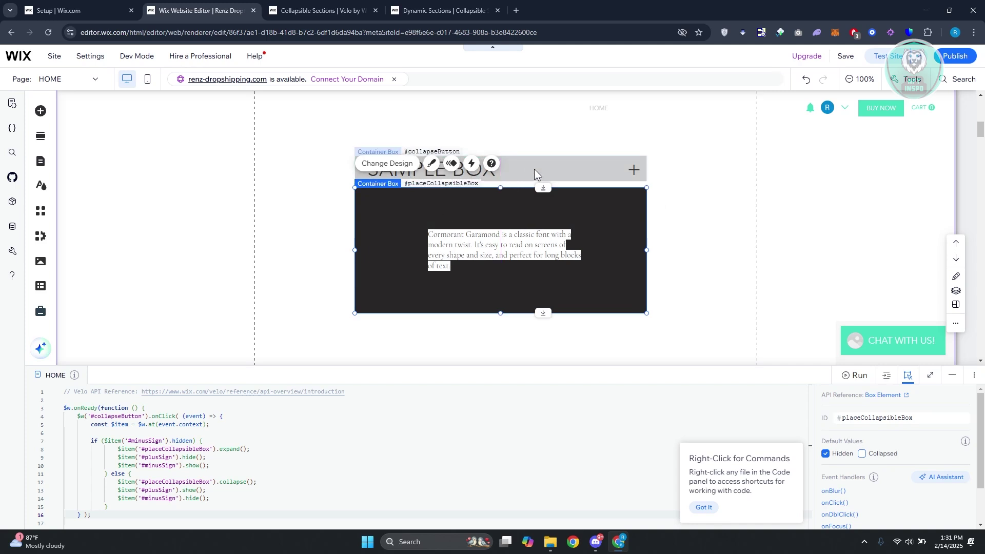
- Check the SAMPLE BOX header and heading, then move the plus sign above the bar to reveal the minus sign
left_click(549, 161)
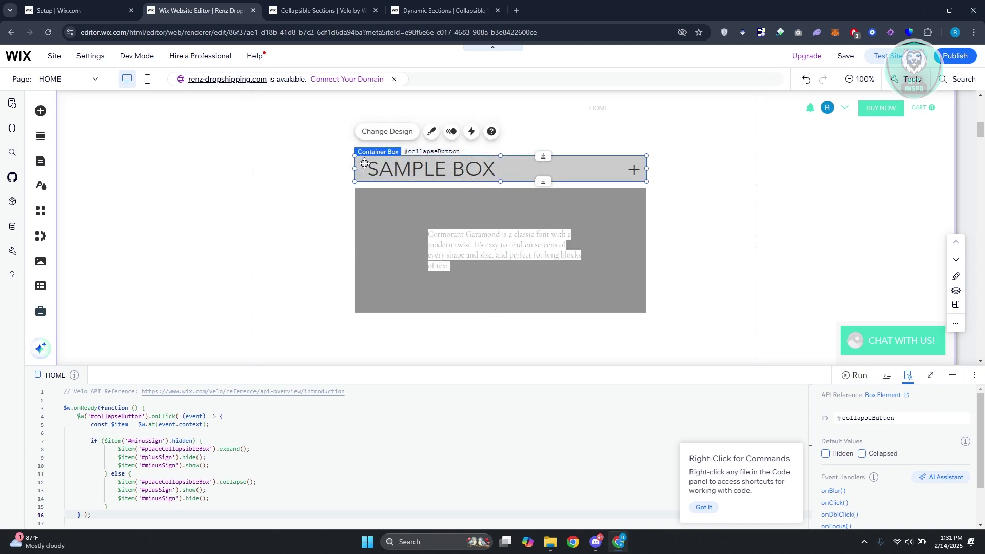
left_click(434, 172)
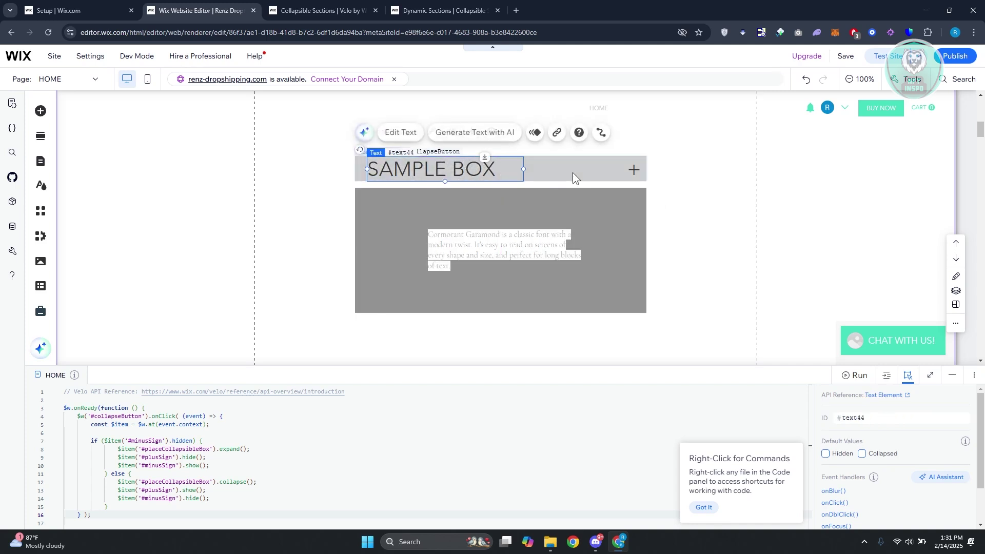
left_click(630, 163)
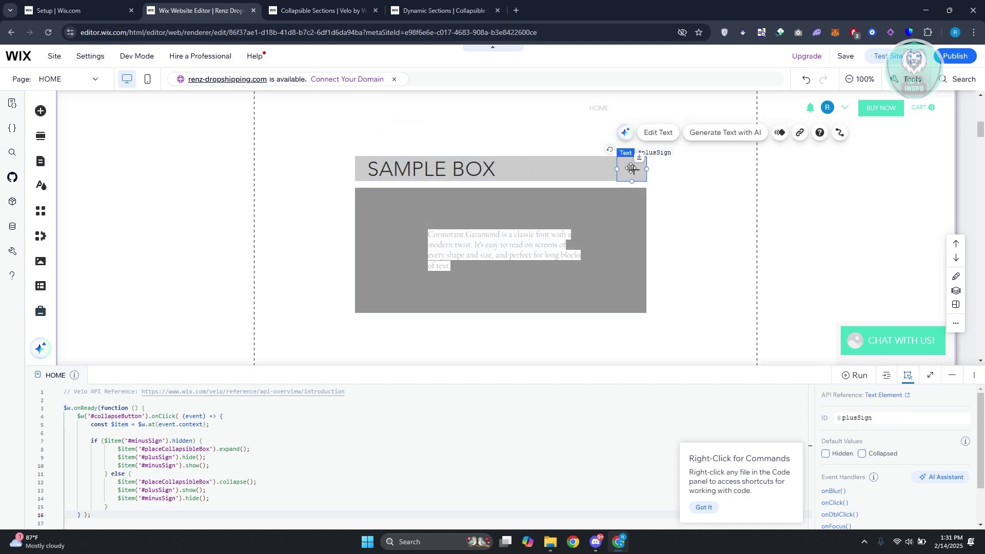
left_click_drag(631, 168, 573, 144)
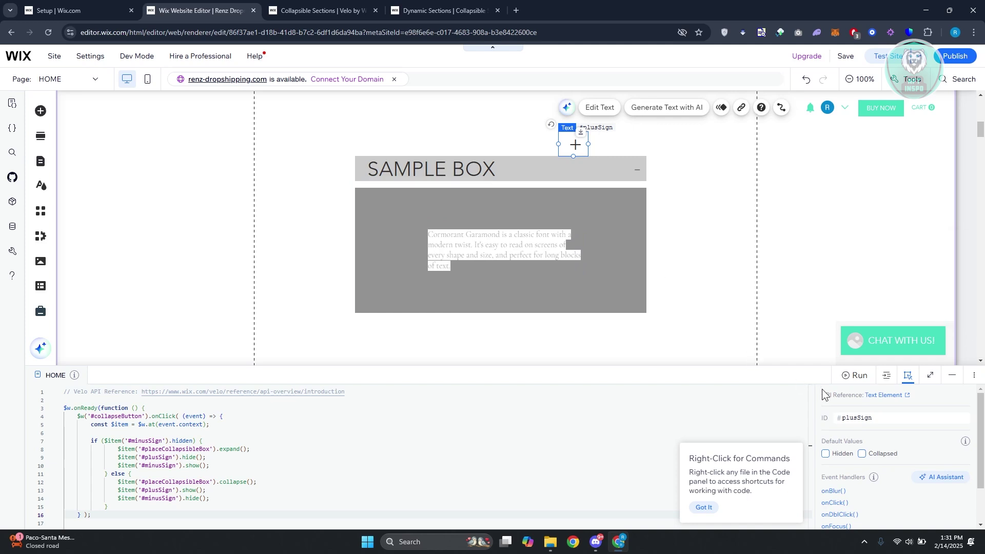
- Check the #plusSign and #minusSign element IDs in the properties panel
left_click(875, 421)
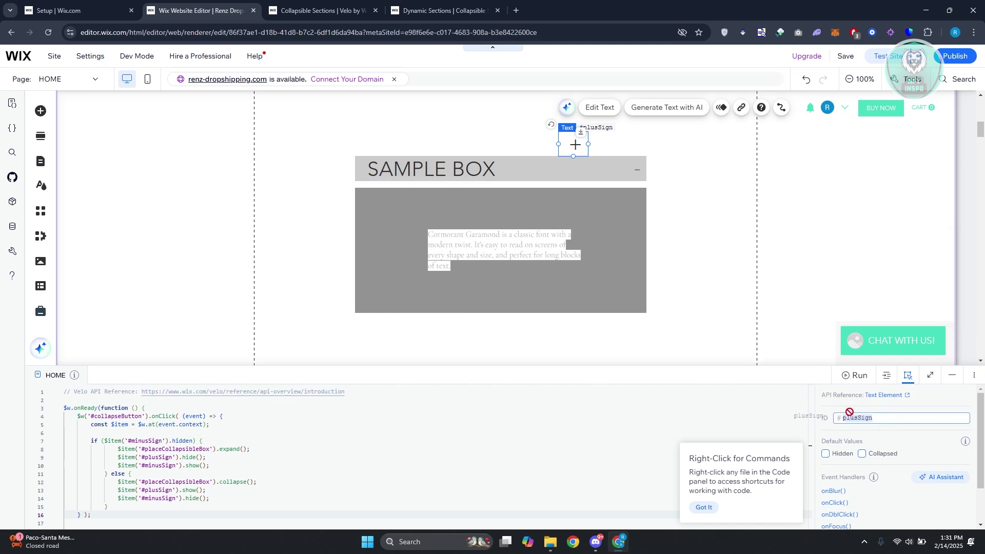
left_click(883, 421)
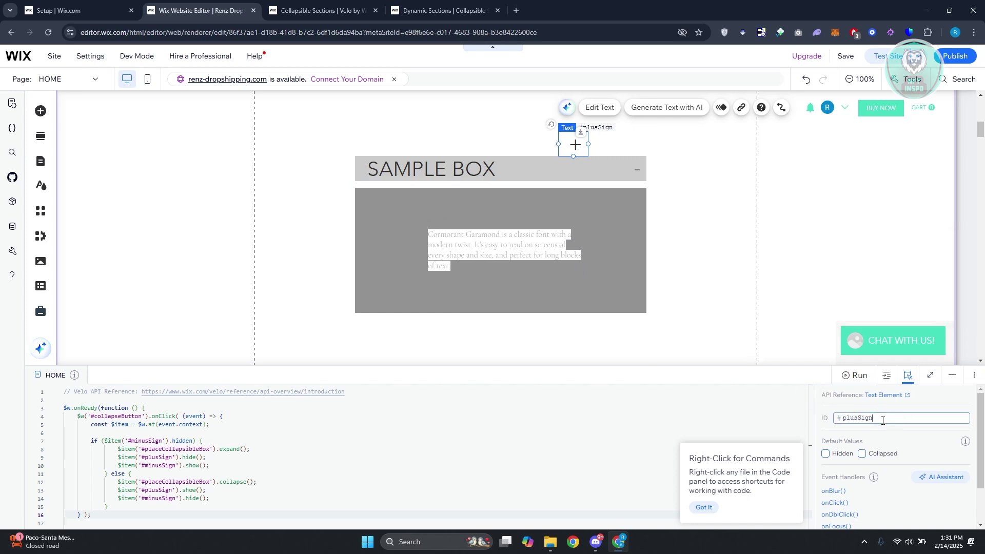
double_click(849, 421)
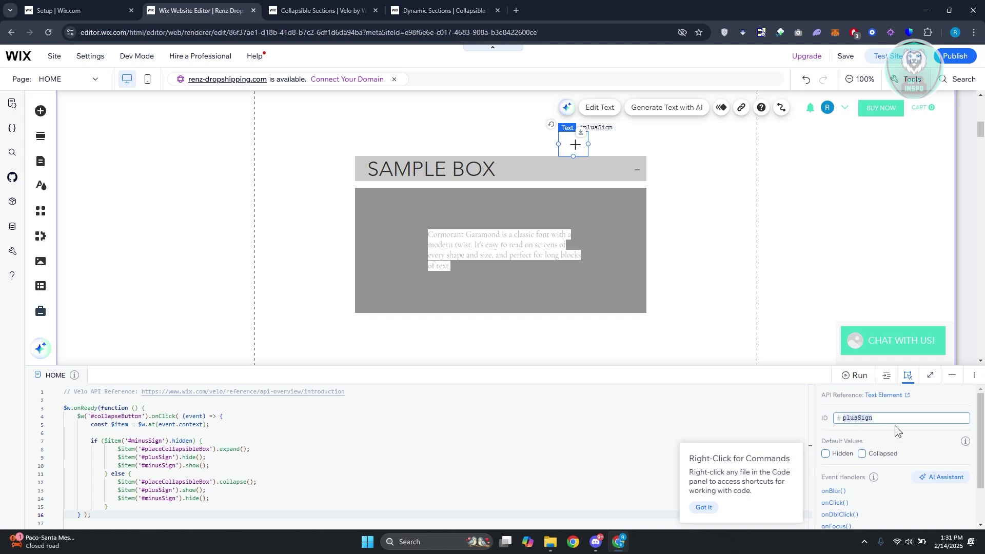
left_click(635, 168)
double_click(860, 418)
left_click_drag(859, 418, 860, 427)
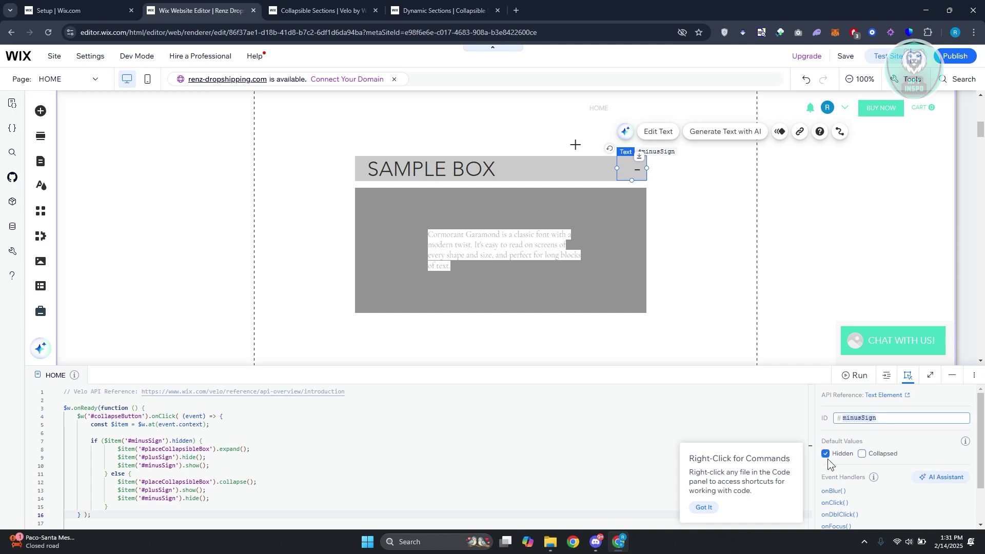
- Put the plus sign back at the right end of the SAMPLE BOX bar, then reselect the heading and container
left_click(573, 144)
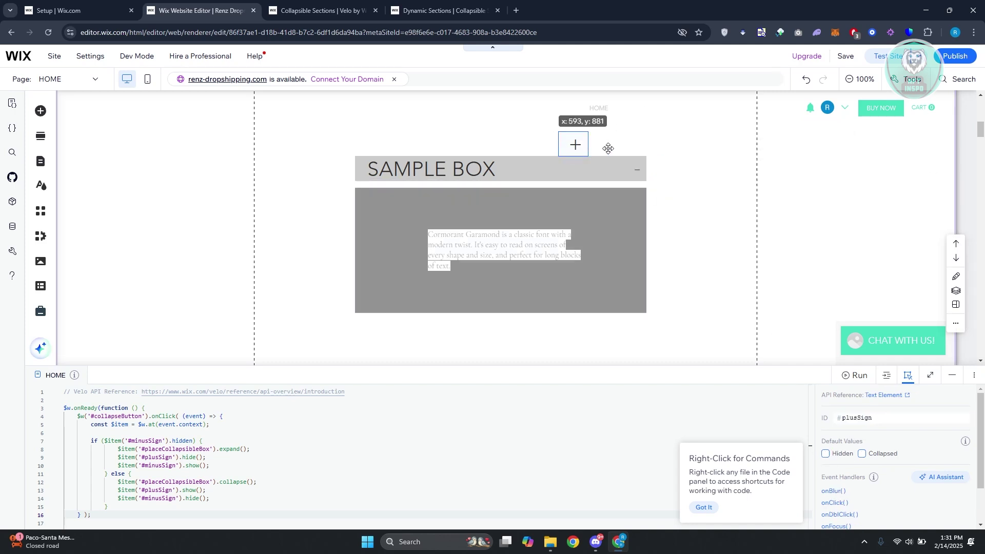
left_click_drag(608, 148, 641, 165)
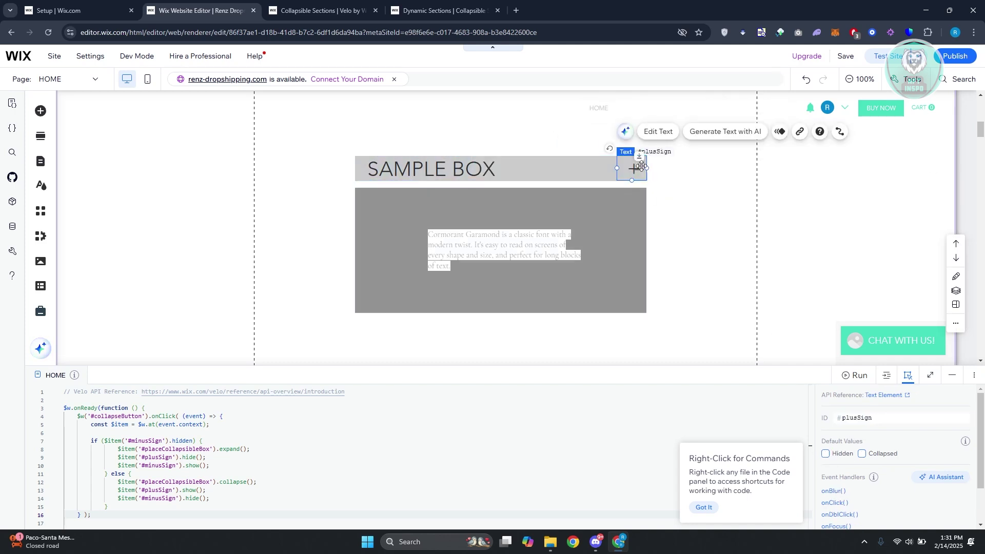
left_click(466, 169)
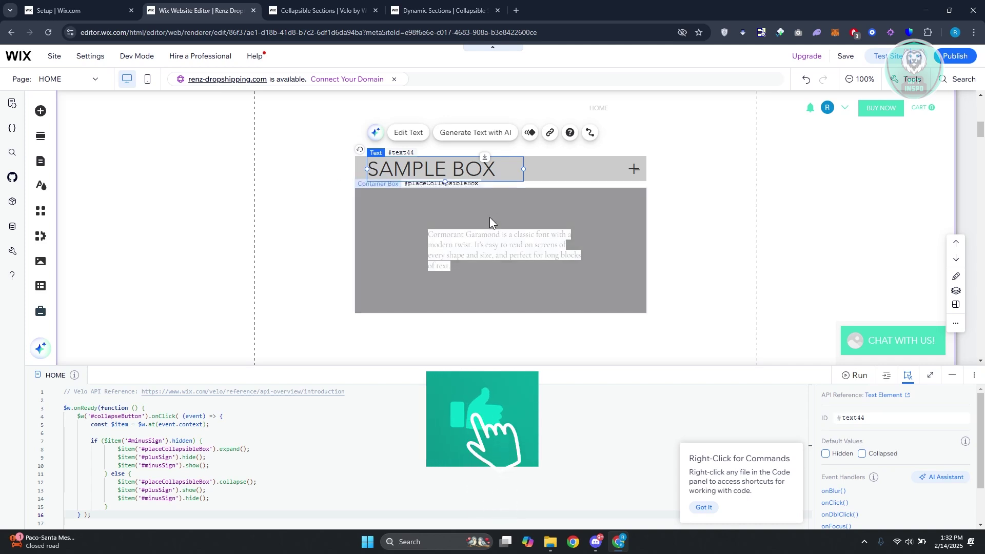
left_click(417, 193)
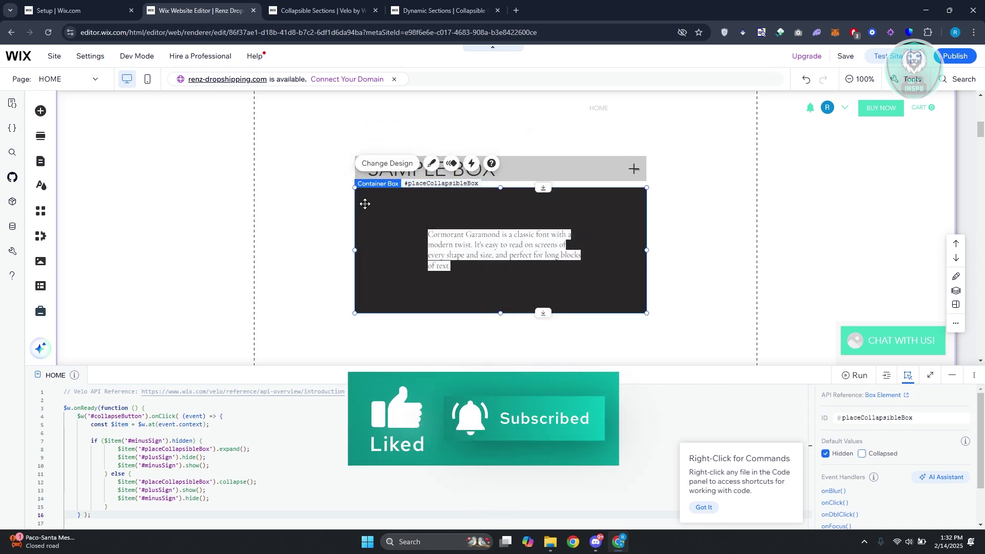
- Check the container's placeCollapsibleBox ID and inspect the surrounding text, container and page section
left_click(926, 421)
left_click(877, 420)
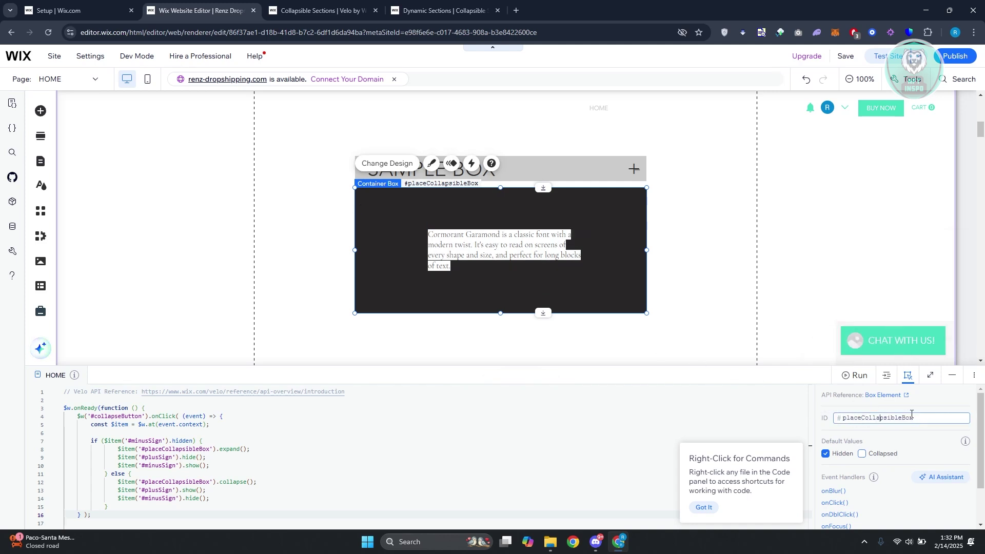
left_click(448, 254)
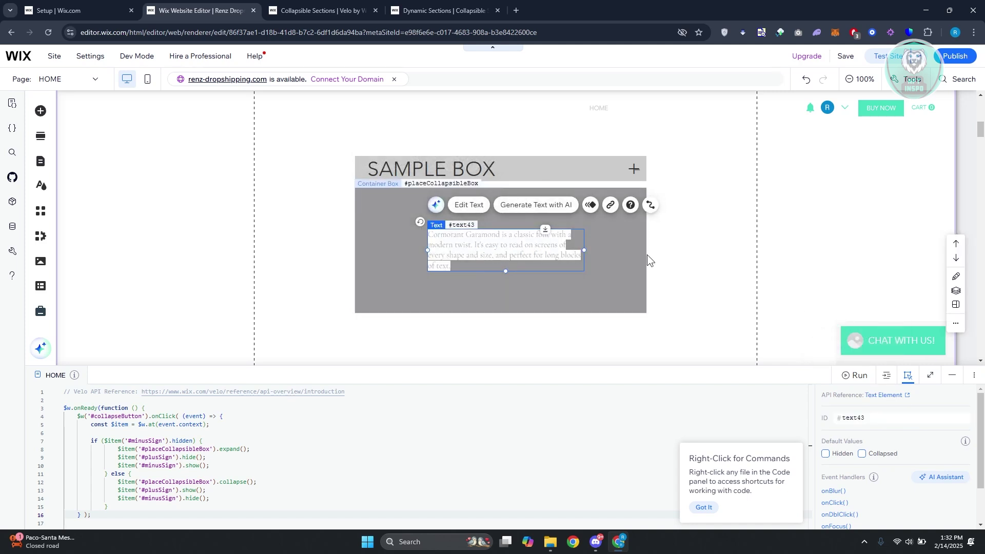
left_click(752, 274)
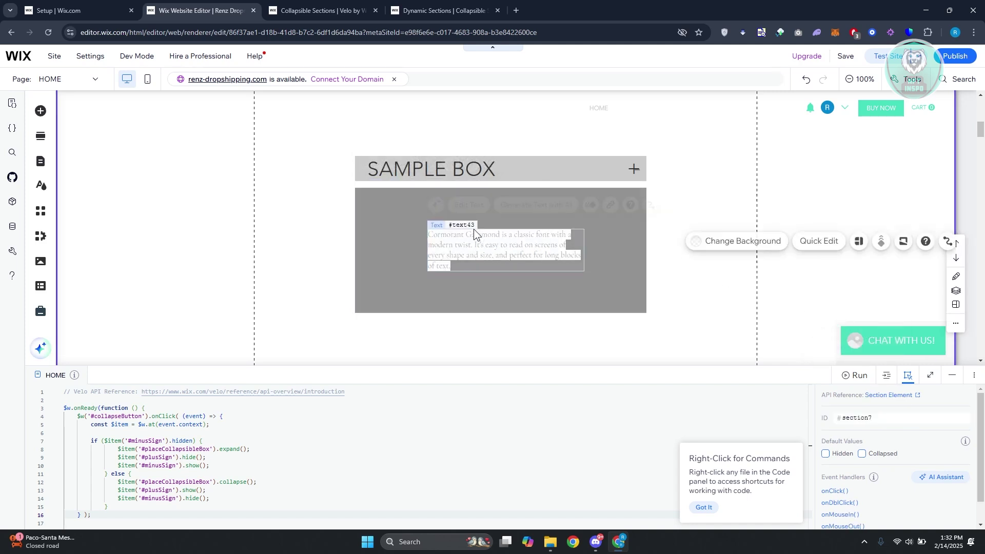
left_click(473, 229)
left_click(447, 247)
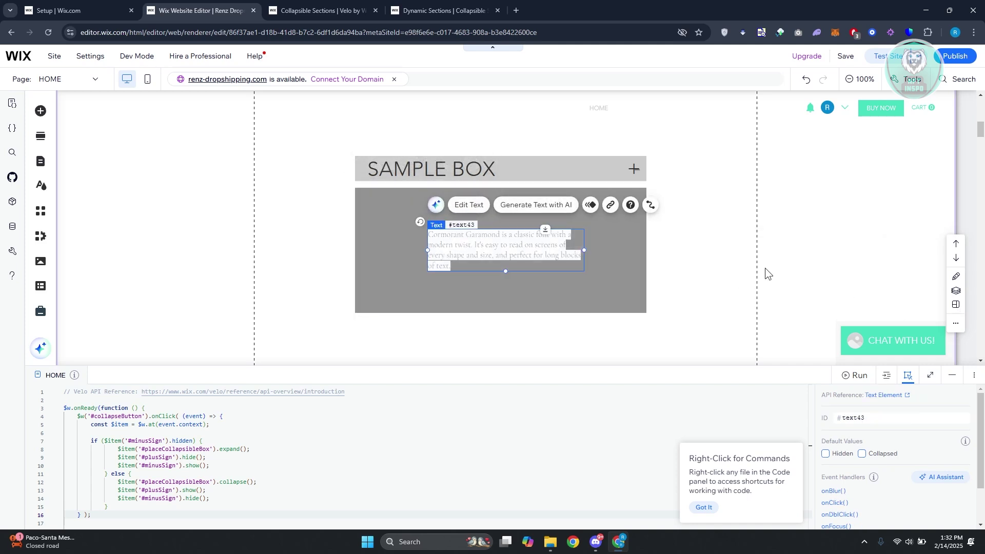
left_click(675, 223)
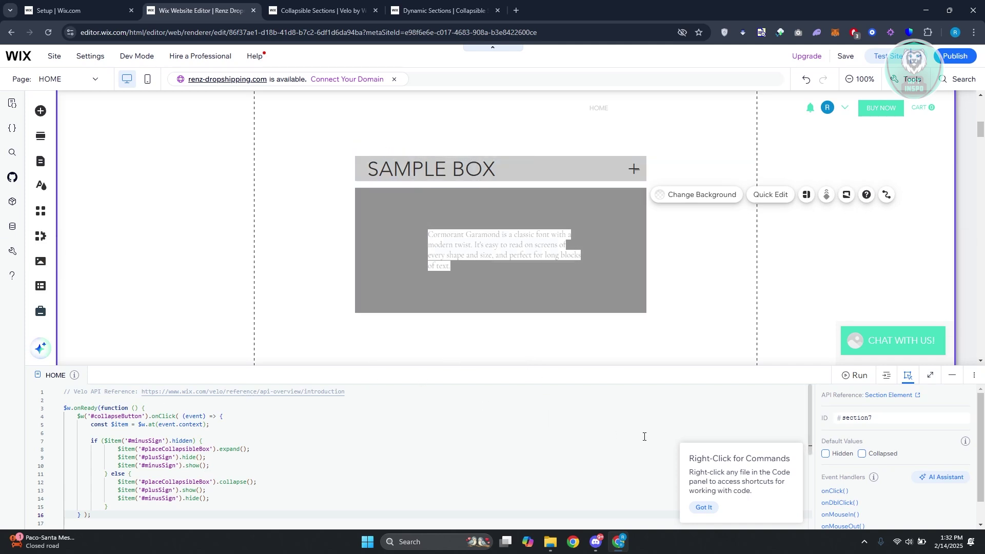
- Dismiss the Right-Click for Commands tip and review the onClick code block, including the show call on line 10
scroll(337, 463, "down", 1)
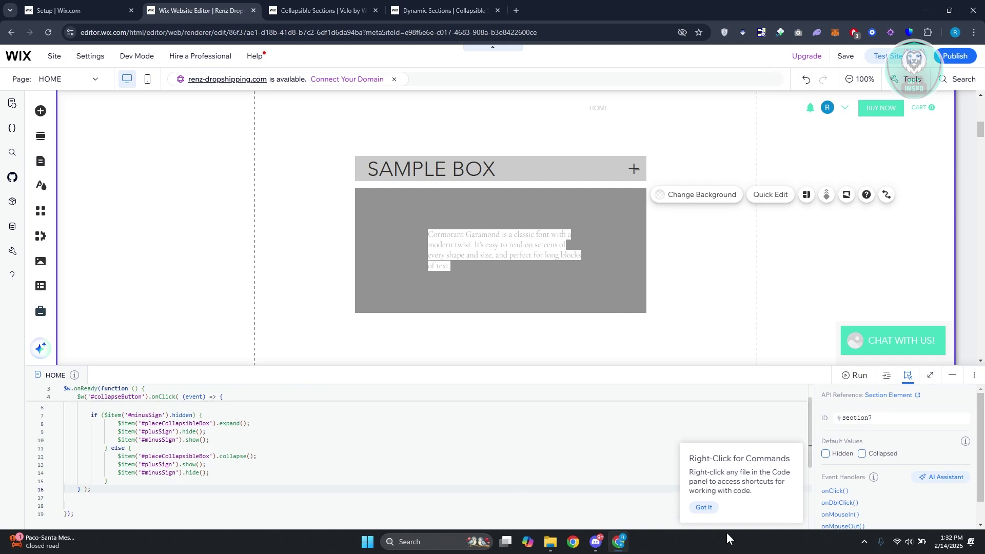
left_click(704, 507)
scroll(246, 449, "up", 1)
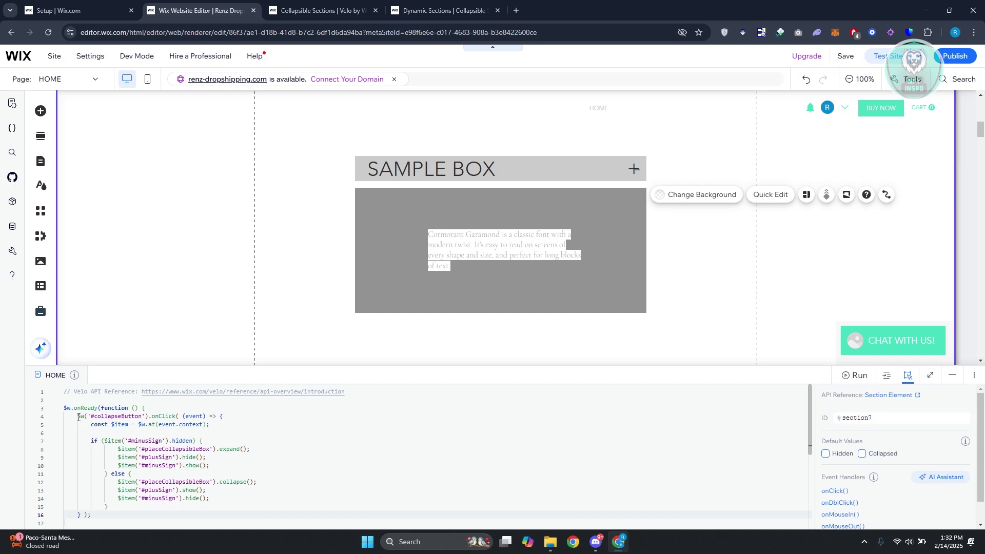
left_click_drag(78, 416, 142, 526)
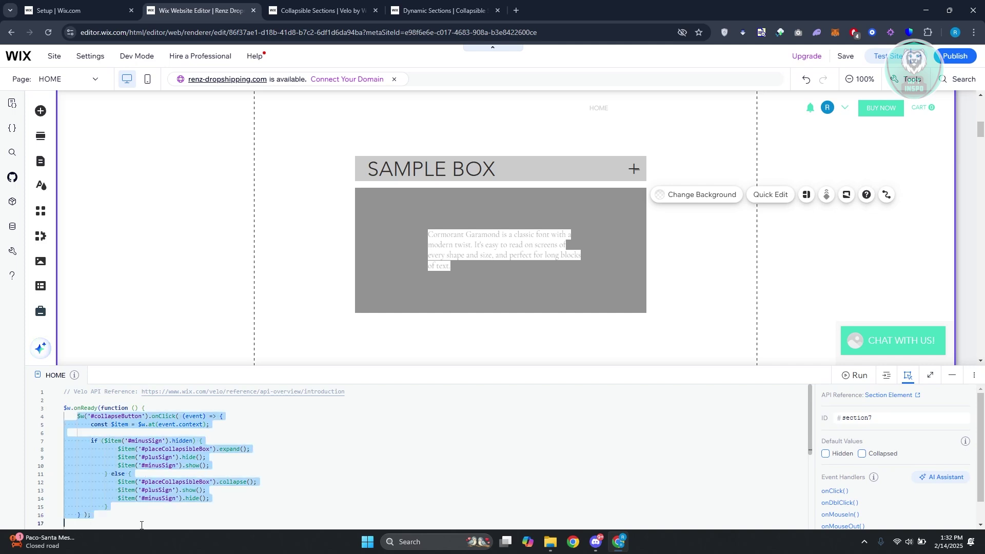
left_click(200, 466)
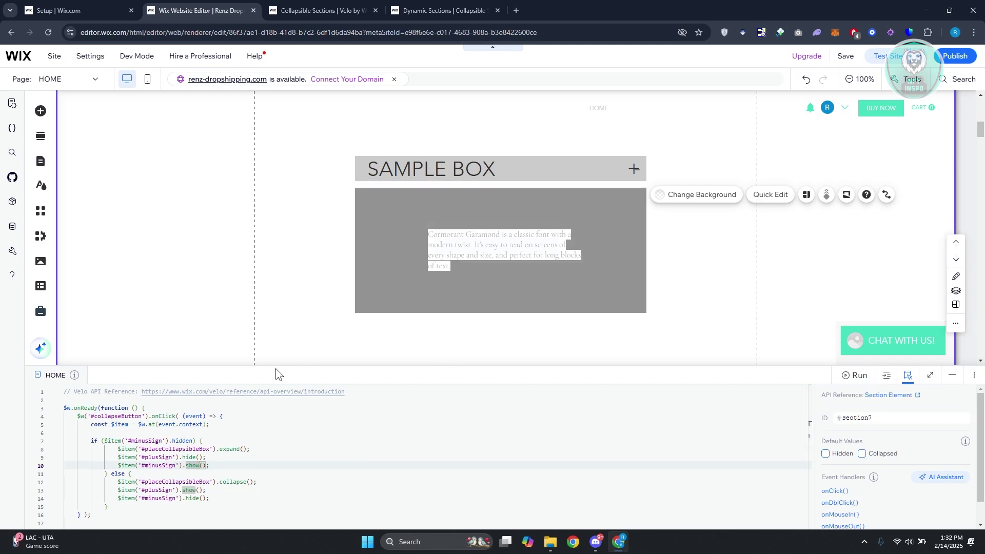
left_click(253, 465)
left_click(514, 211)
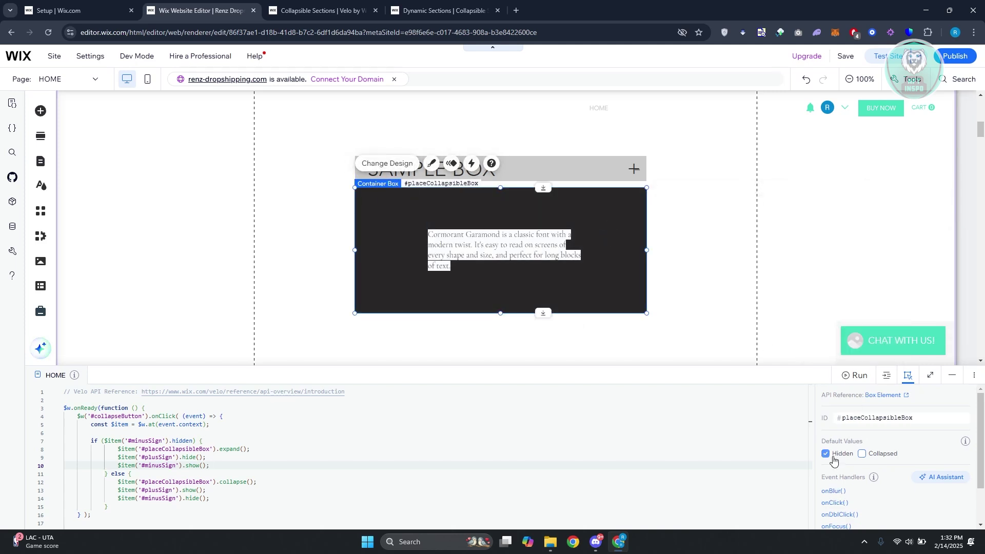
left_click(639, 172)
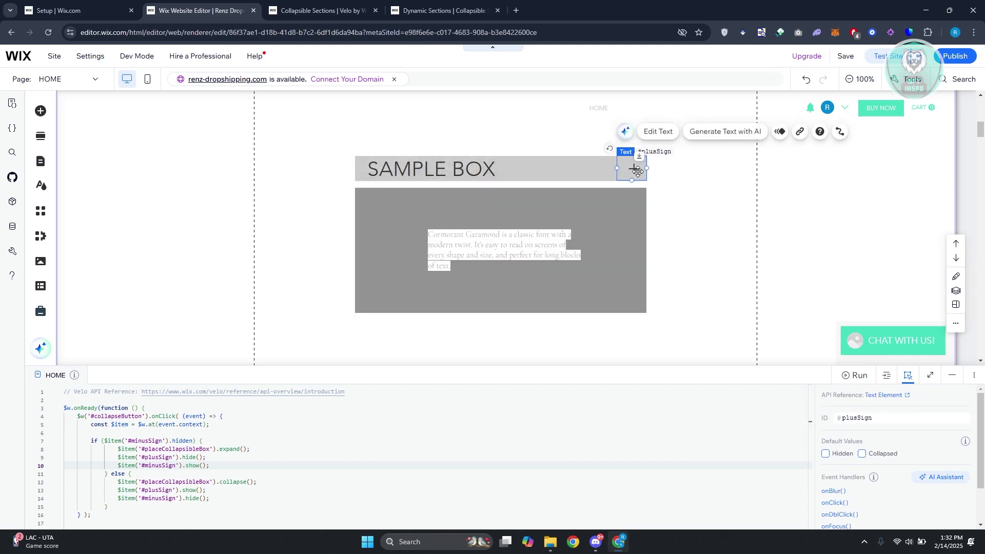
left_click_drag(638, 171, 581, 173)
left_click(636, 170)
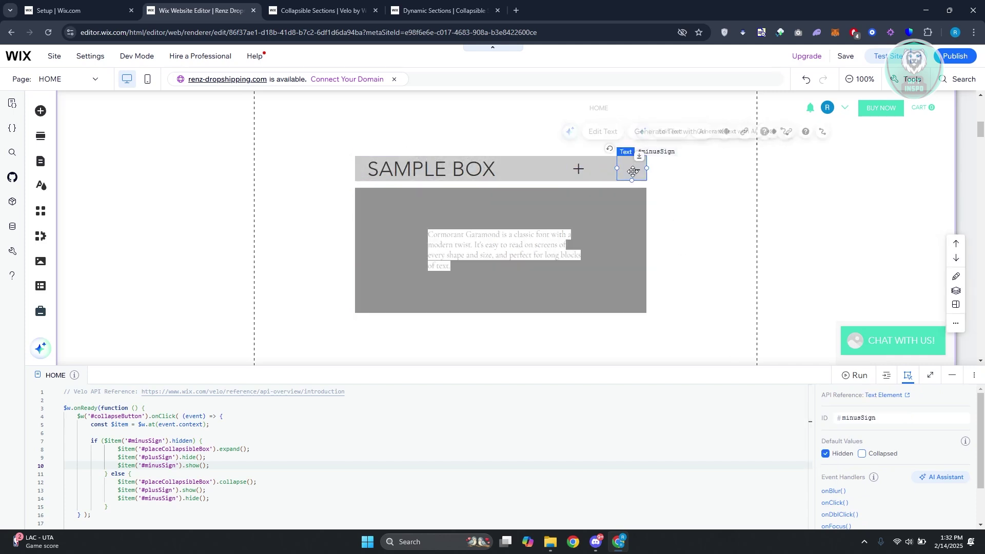
left_click(573, 170)
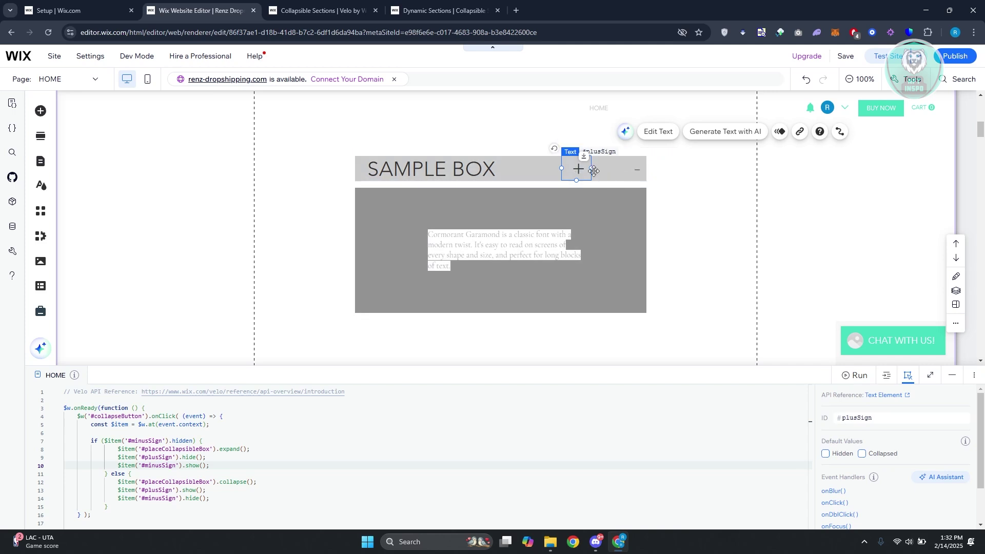
left_click_drag(573, 170, 632, 168)
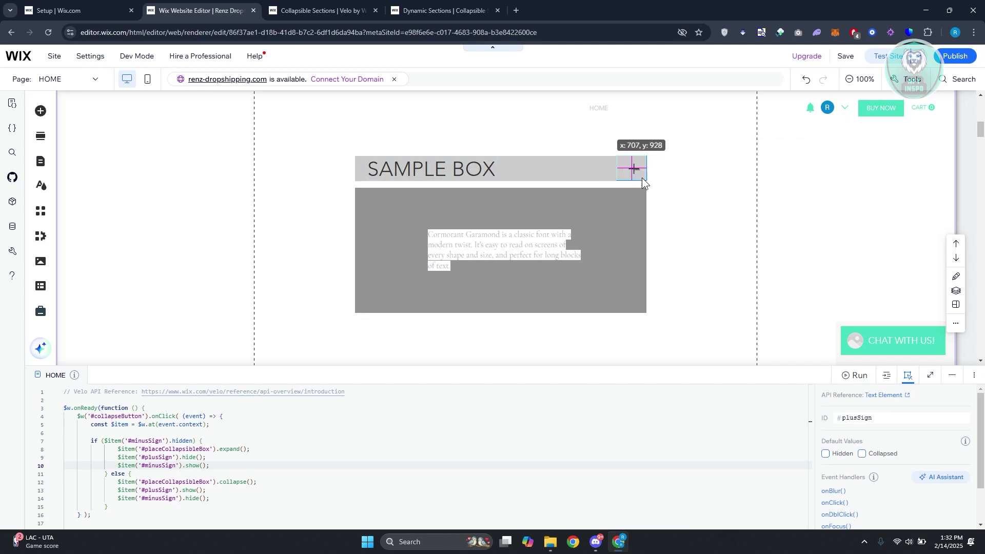
left_click(716, 227)
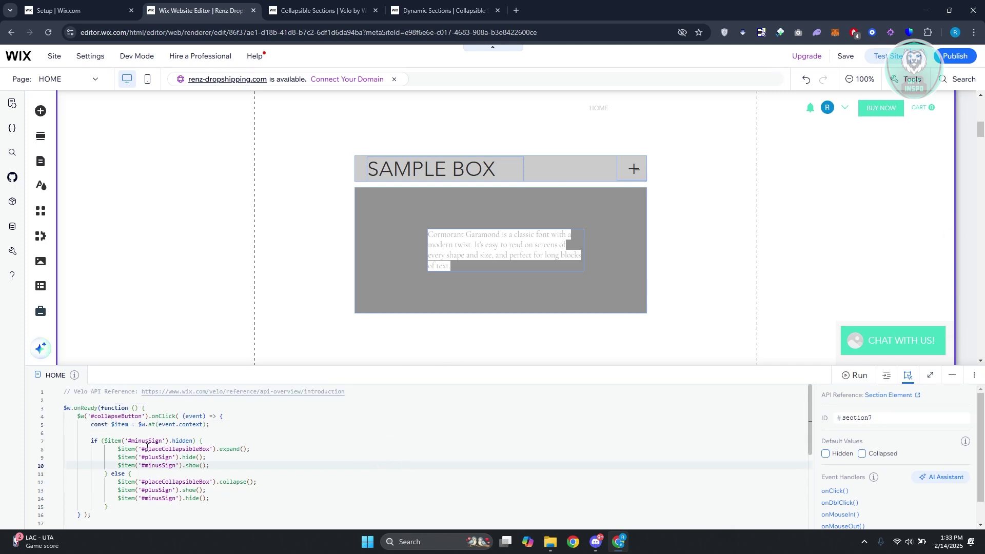
left_click_drag(143, 450, 210, 449)
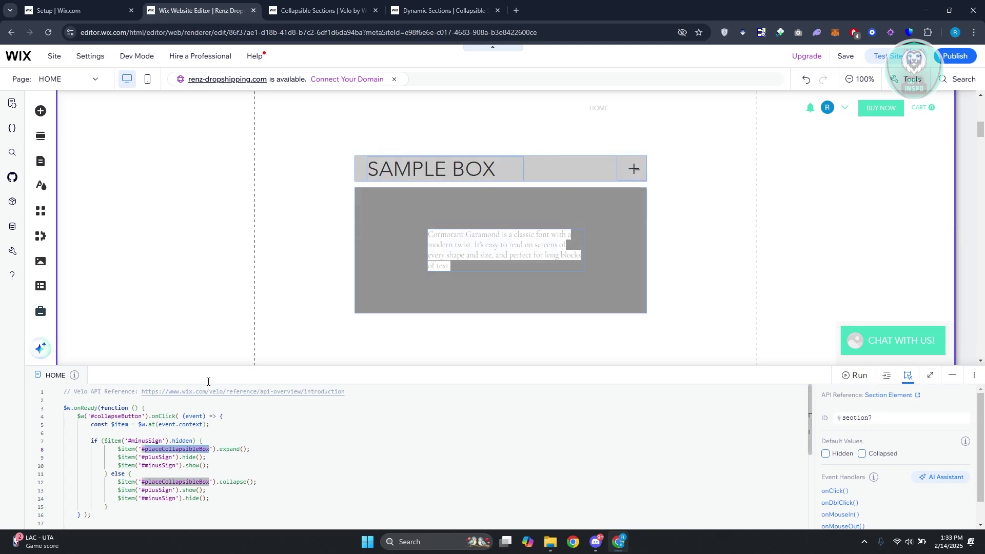
left_click(556, 174)
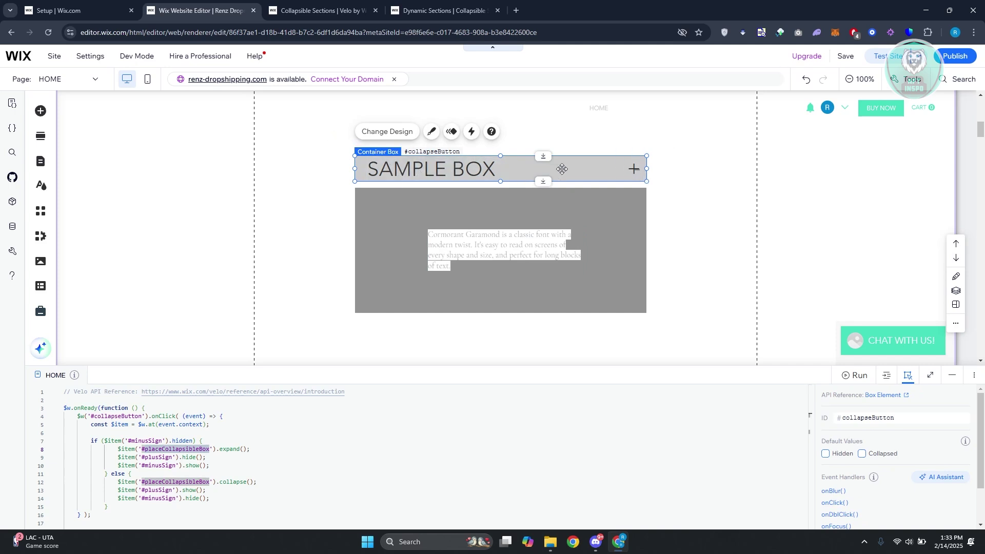
left_click(849, 416)
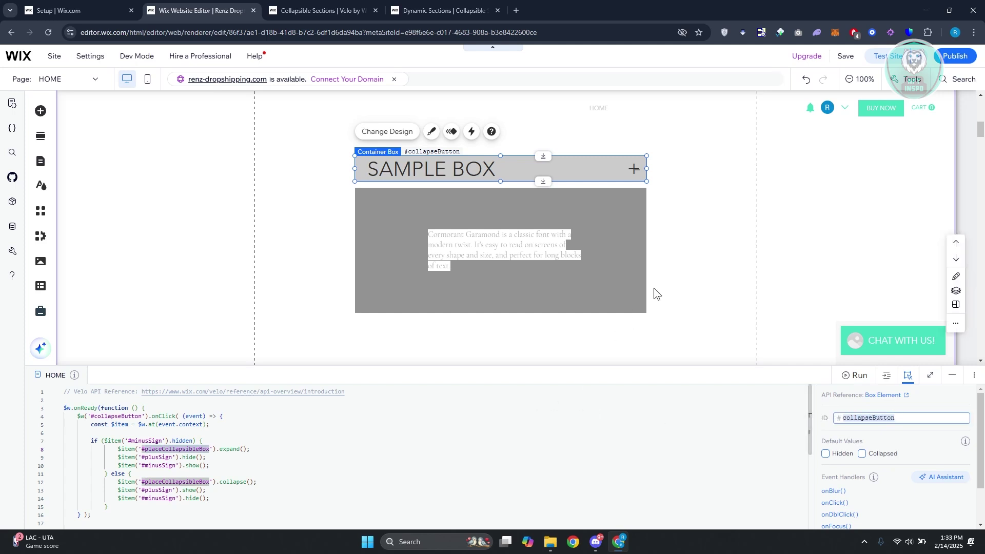
left_click(688, 256)
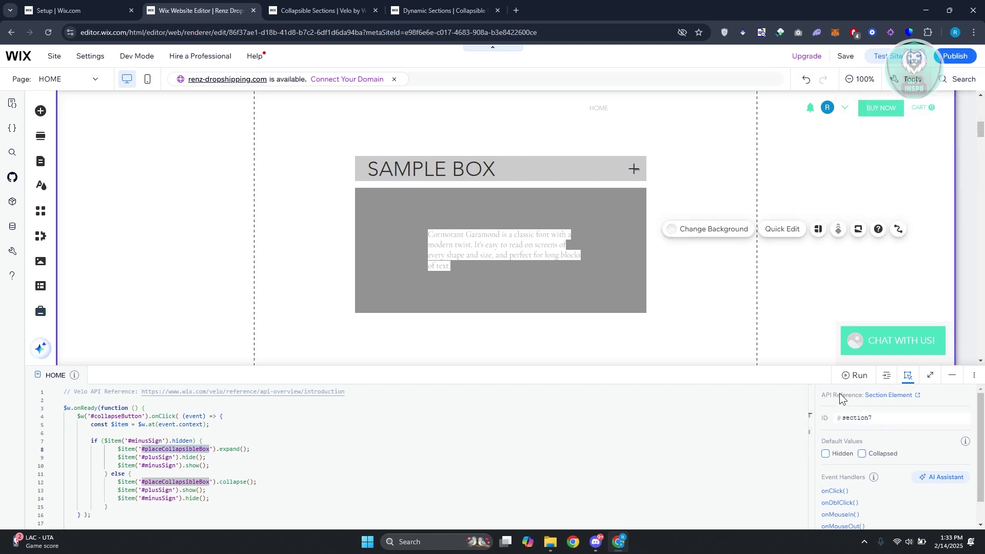
left_click(653, 487)
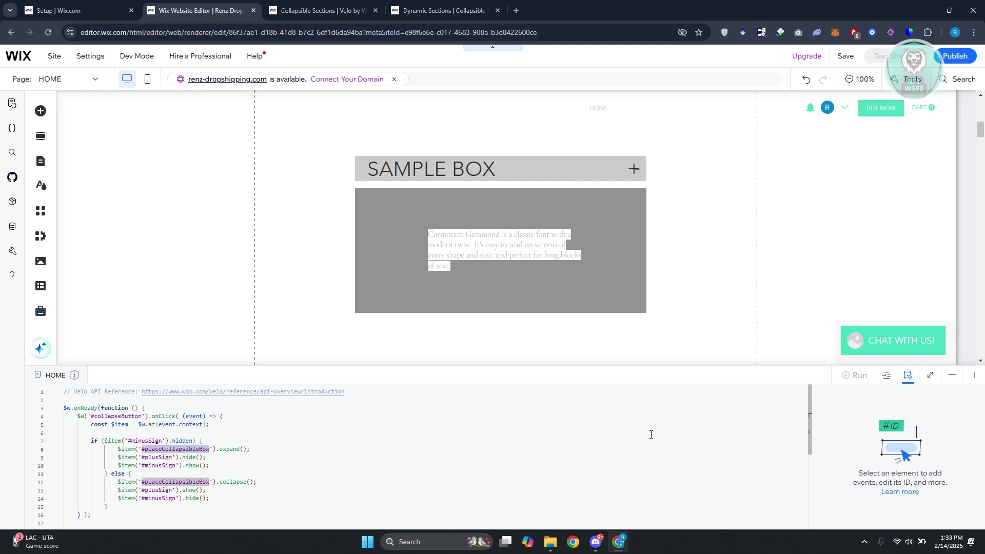
- Preview the site, test the SAMPLE BOX plus toggle, and minimize then restore the Developer Console
key("ctrl+p")
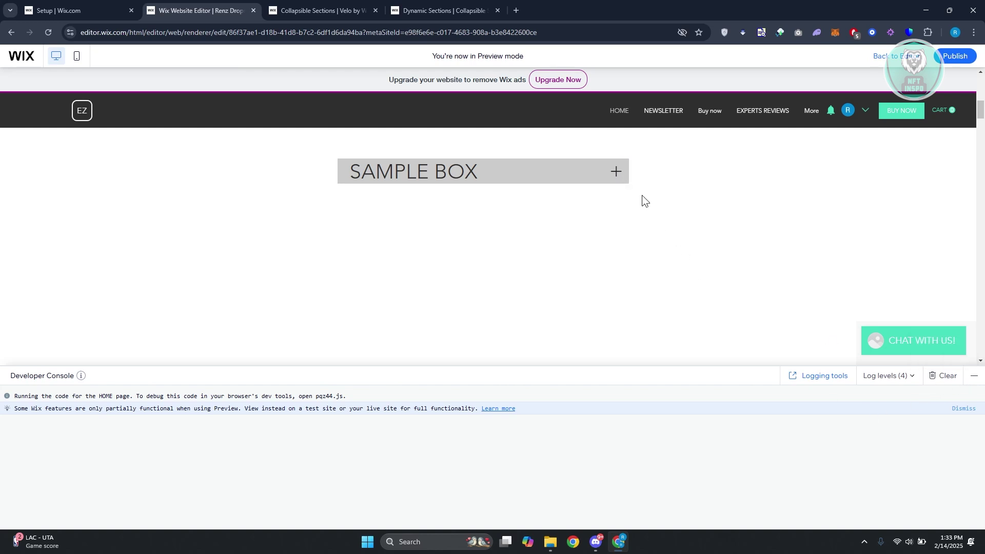
left_click(623, 171)
left_click(974, 376)
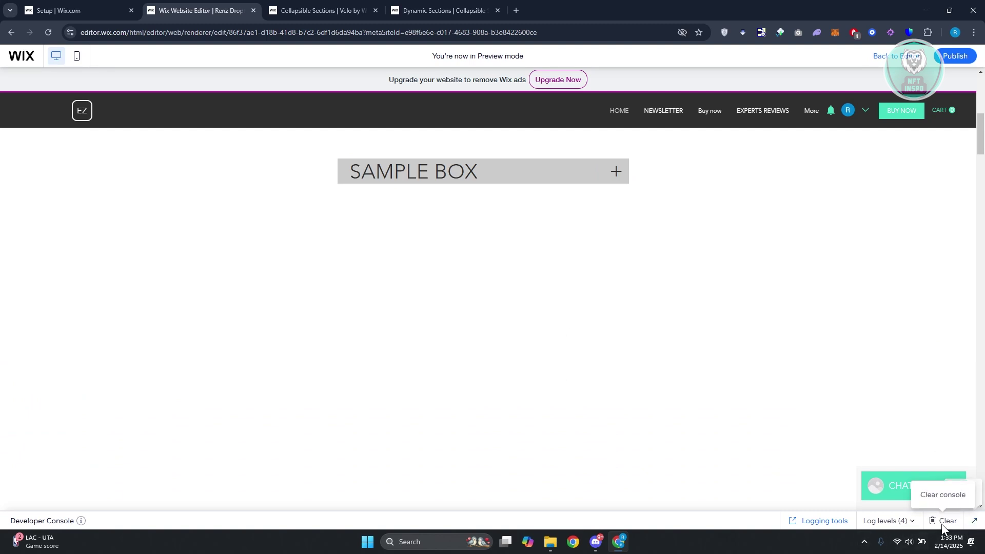
left_click(759, 519)
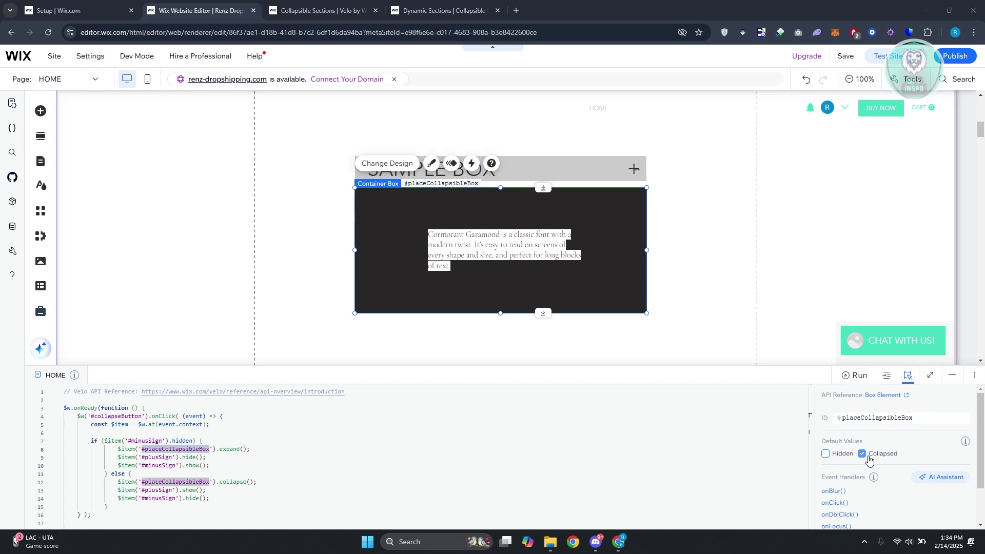
- Highlight the expand() call on line 8 of the code, then deselect the container box
left_click_drag(250, 449, 219, 449)
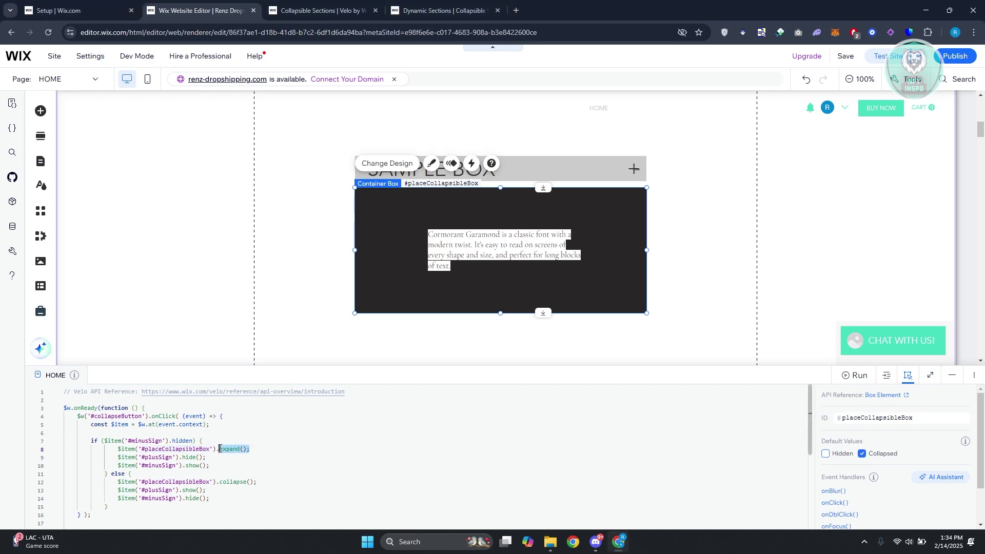
key("shift+Up")
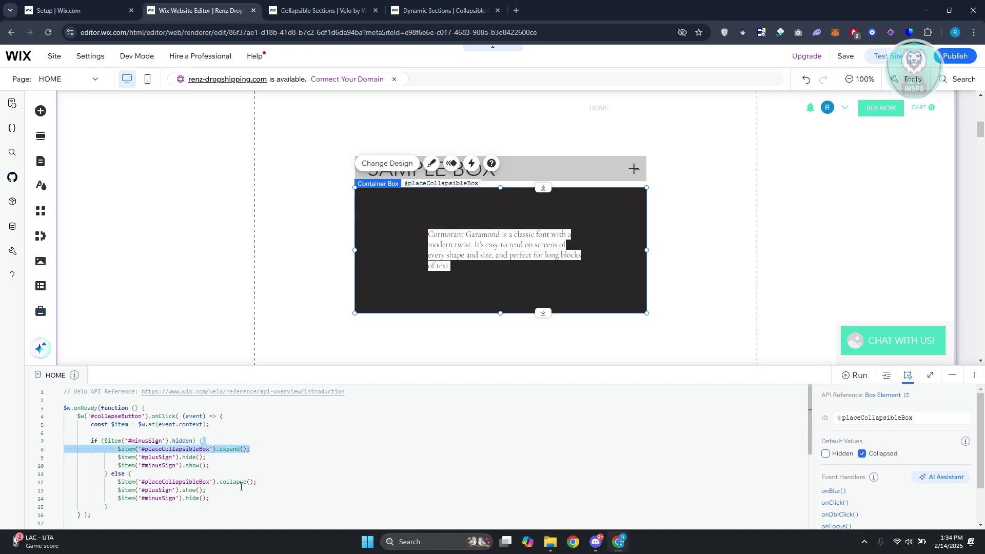
left_click(732, 239)
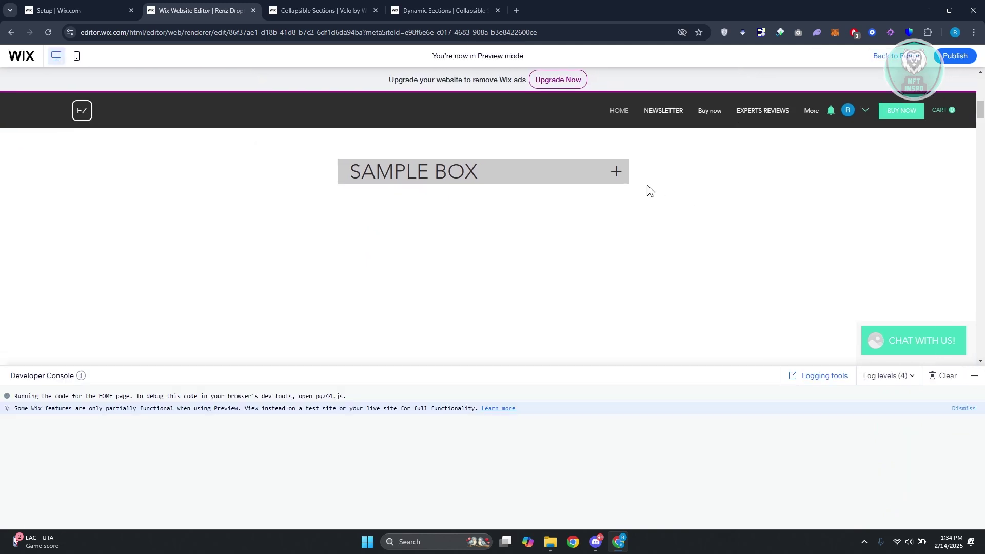
- In preview, toggle the SAMPLE BOX plus/minus icon repeatedly, ending with the text box collapsed
left_click(619, 174)
left_click(618, 172)
left_click(618, 172)
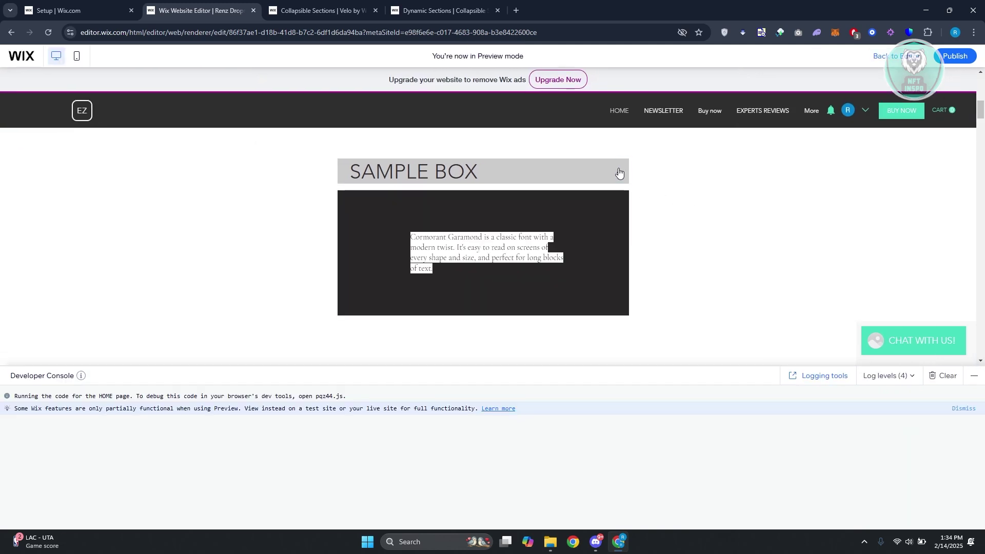
left_click(619, 172)
left_click(619, 173)
left_click(619, 172)
left_click(619, 173)
left_click(619, 173)
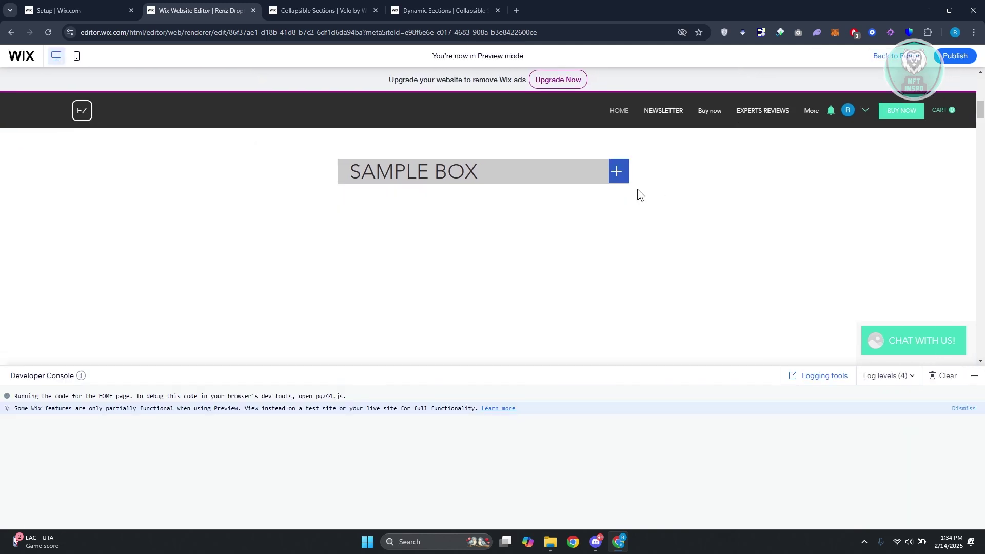
left_click(618, 180)
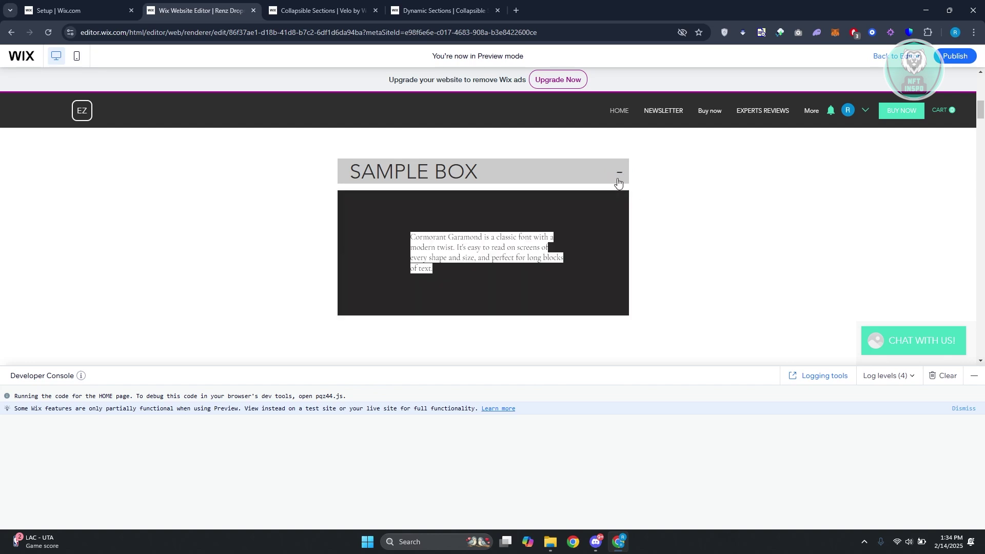
left_click(618, 179)
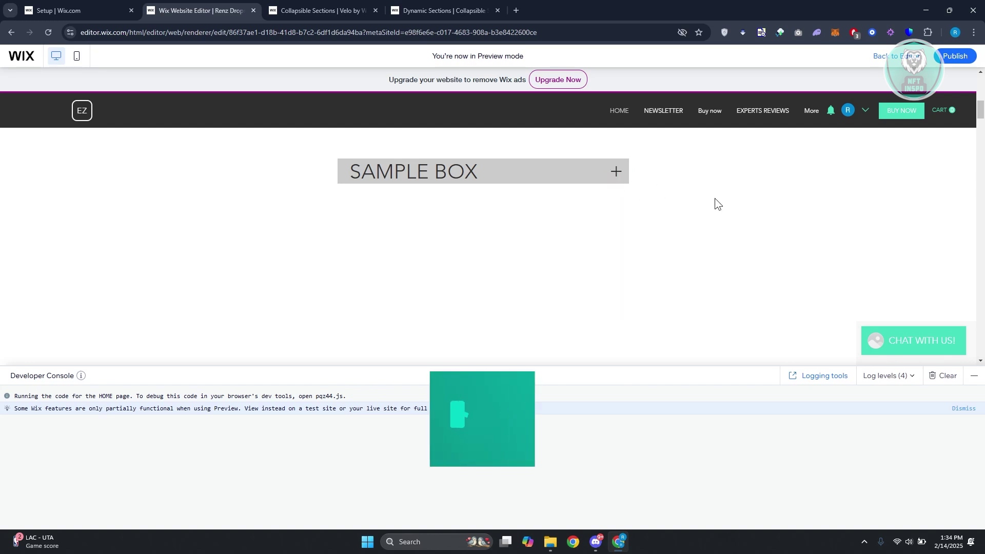